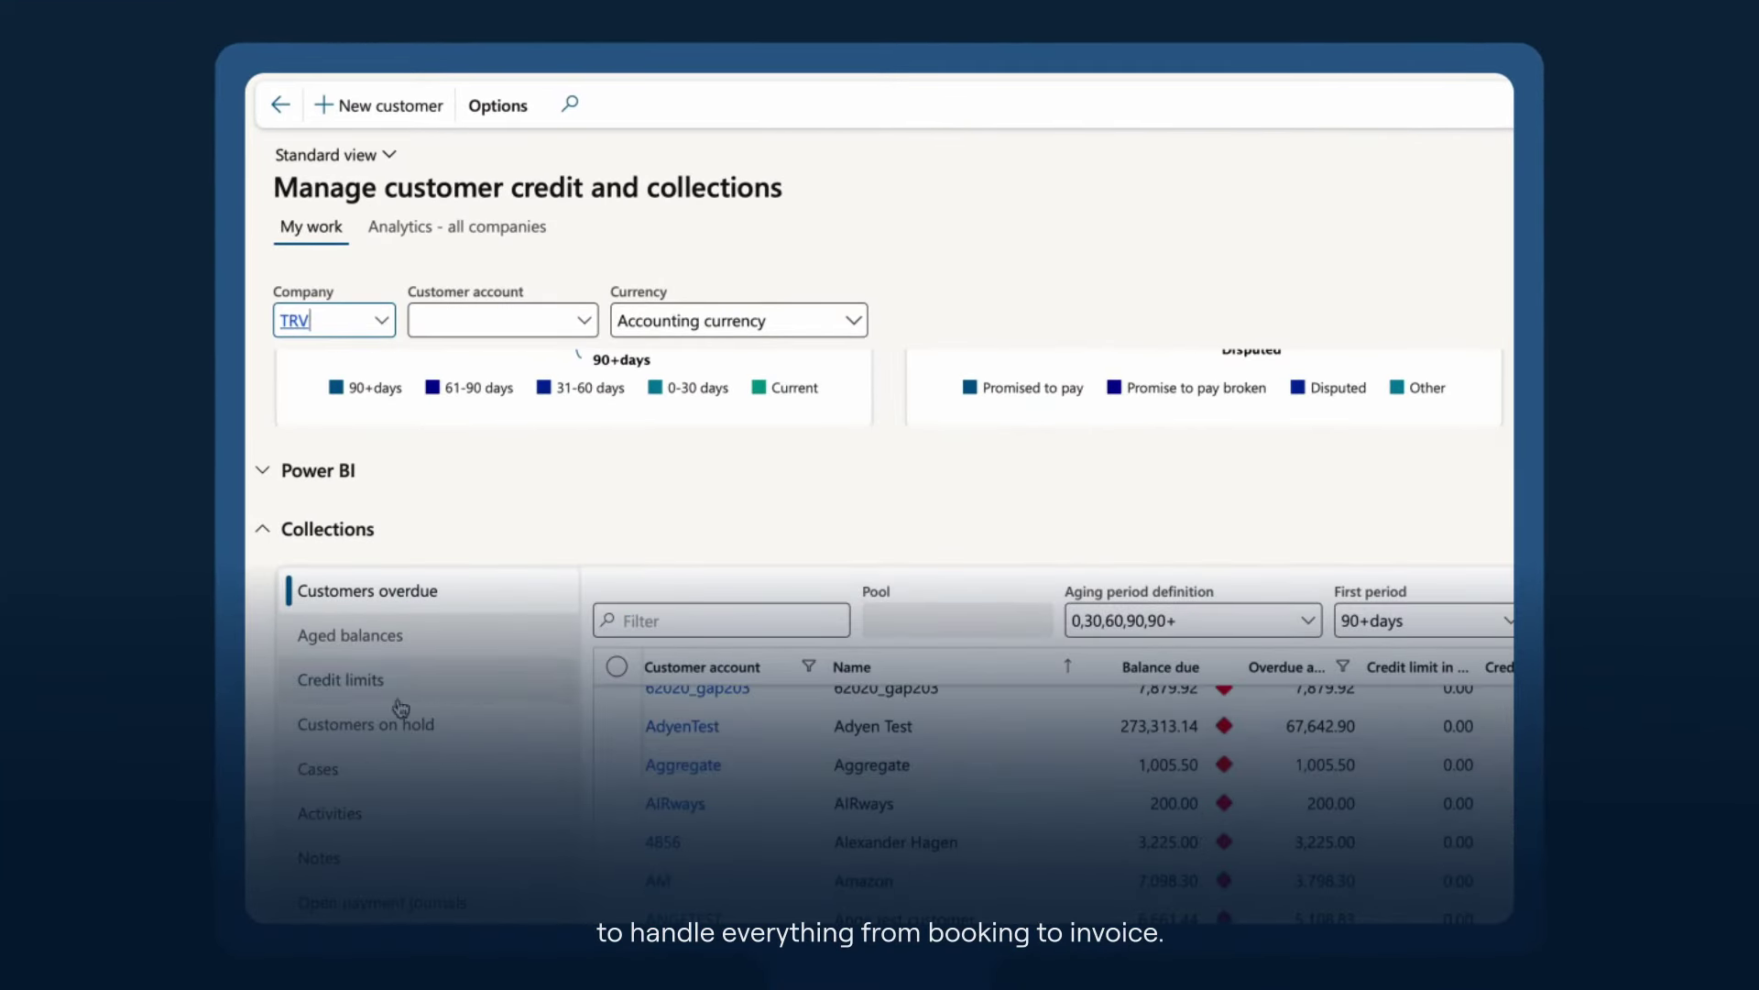
Show the Collections cases list and open collection case TRV-000011
click(339, 775)
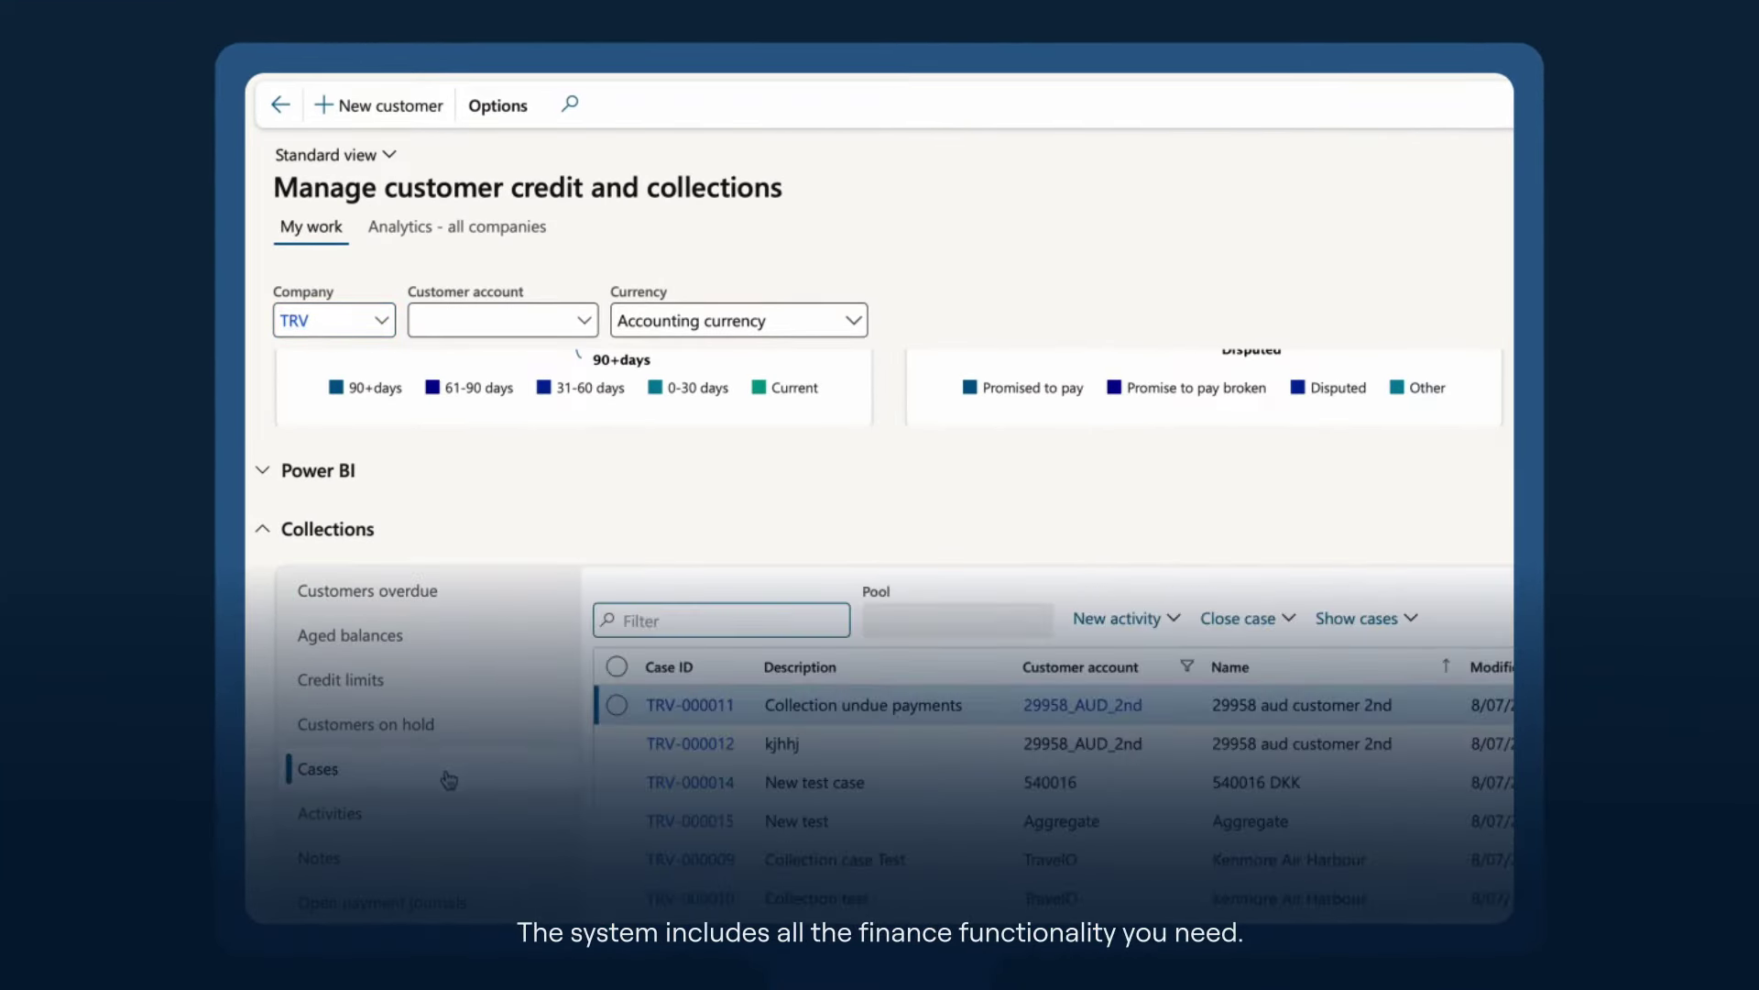
click(684, 707)
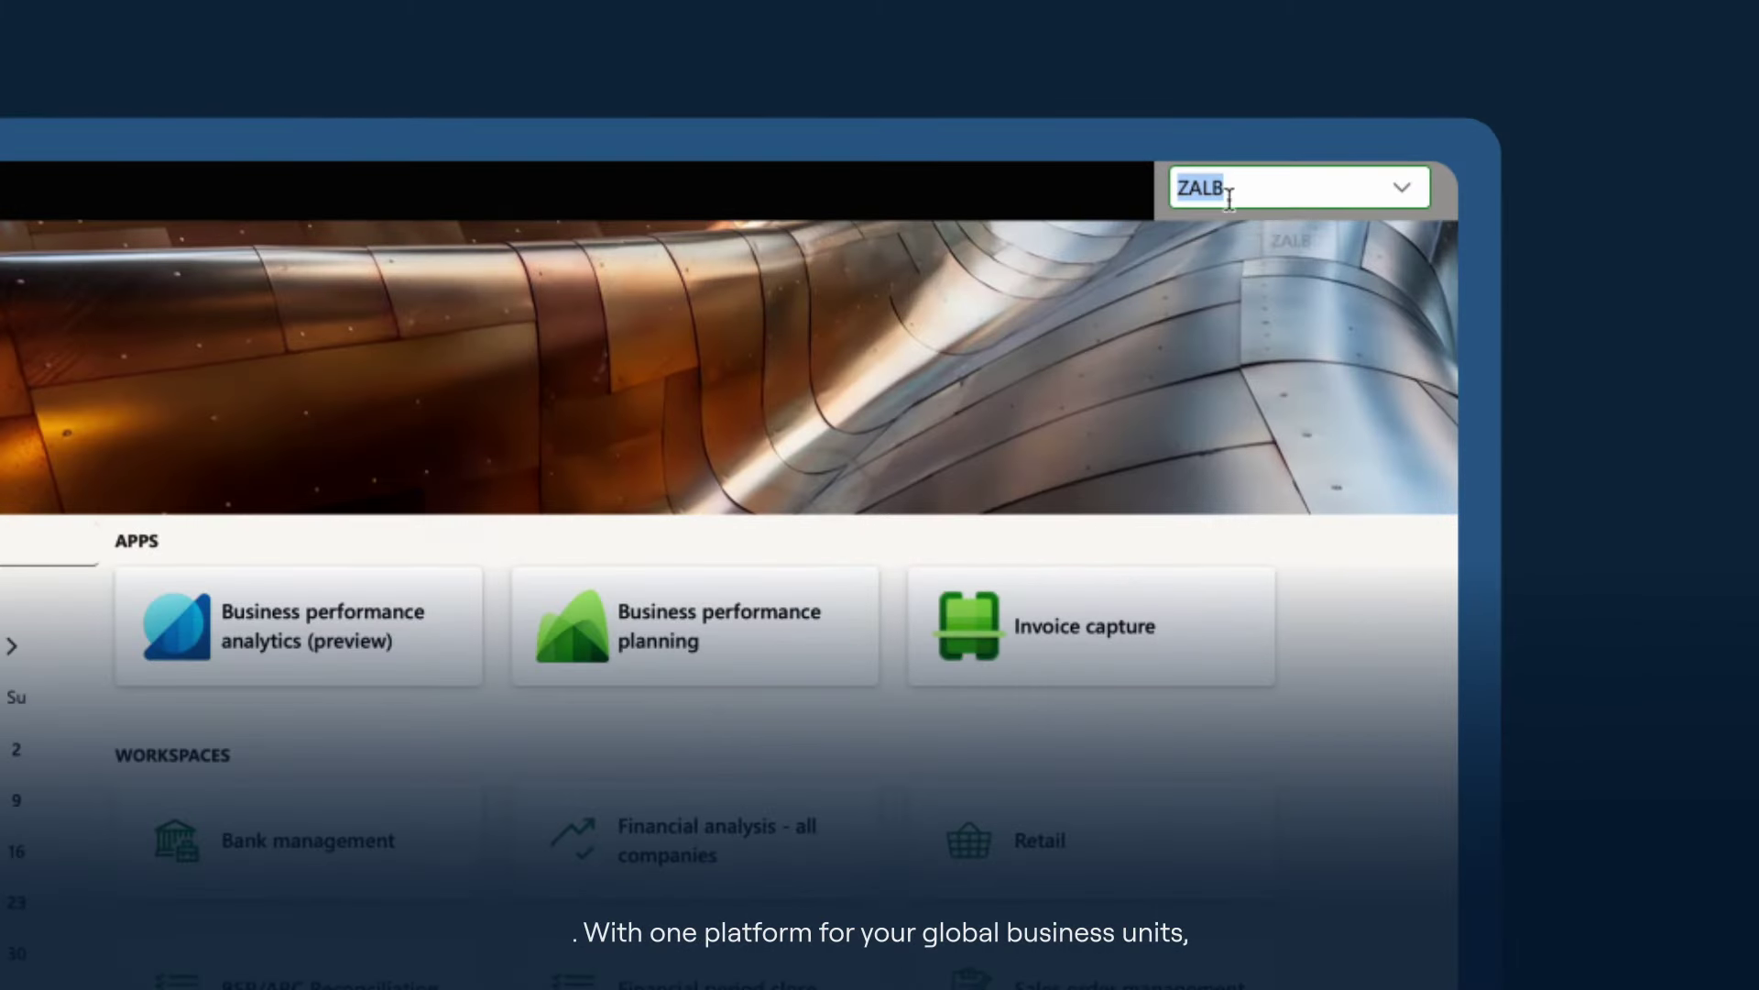
Open the top-bar company picker to list the available companies
click(1402, 196)
scroll(1403, 230, up, 2)
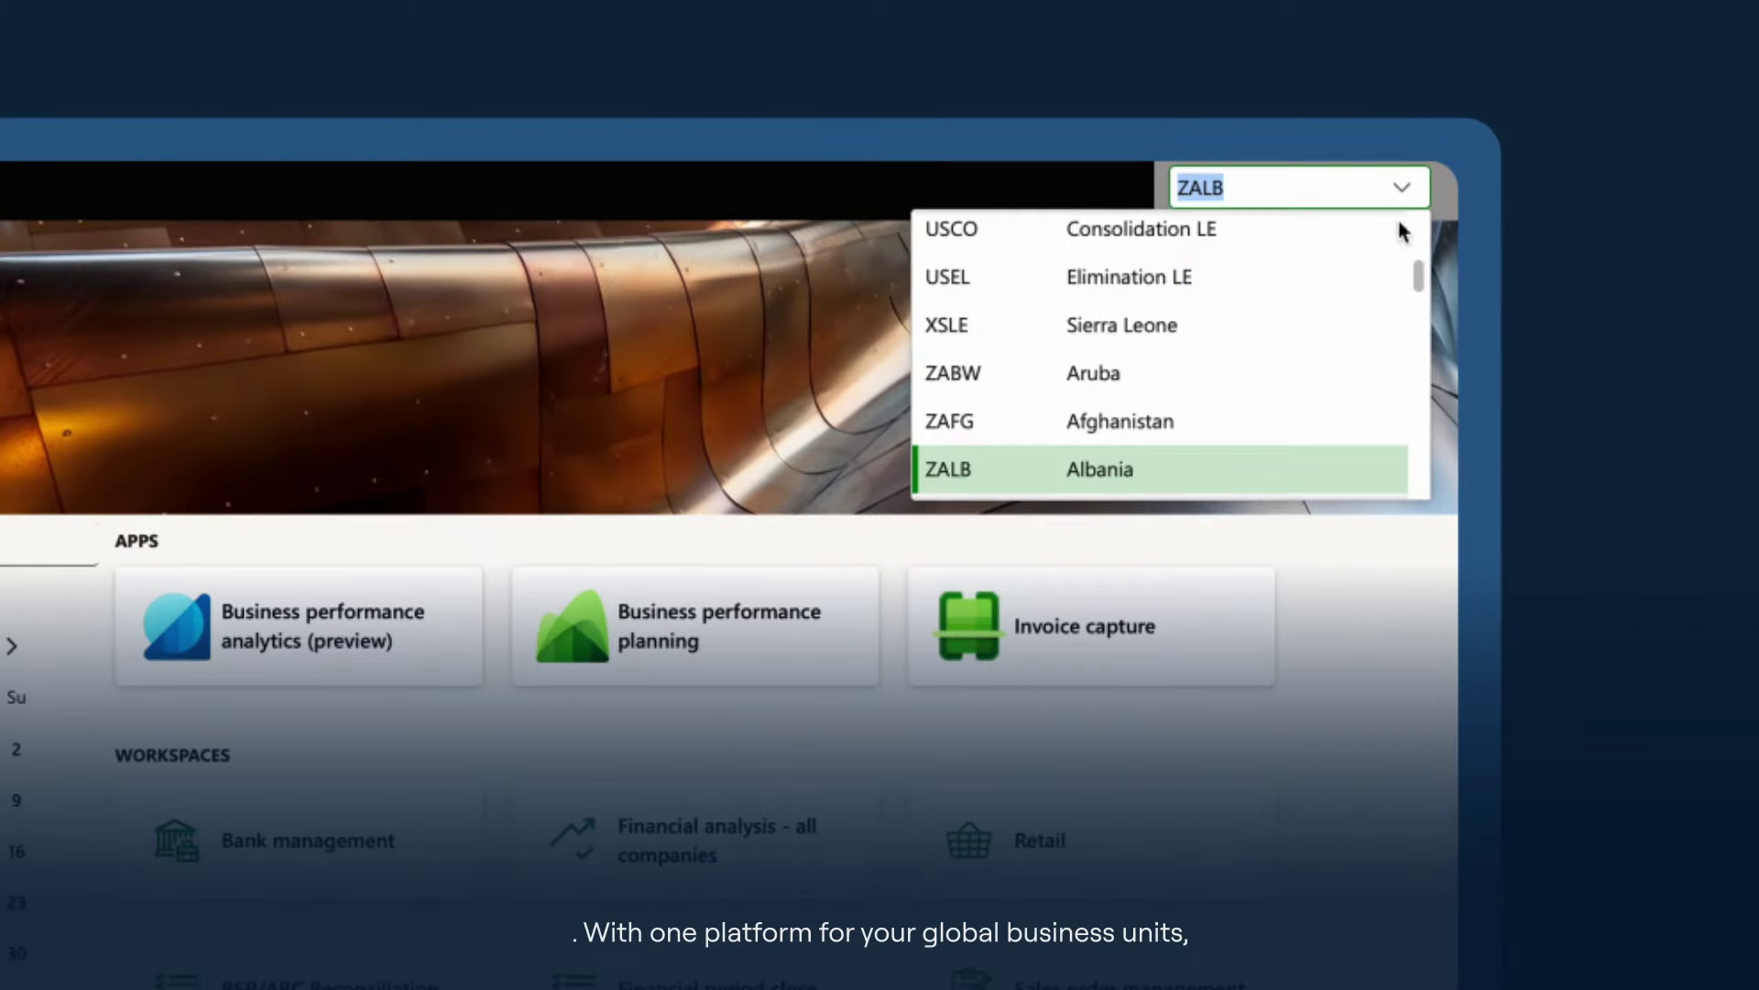
drag(1421, 276, 1425, 331)
scroll(1425, 330, down, 1)
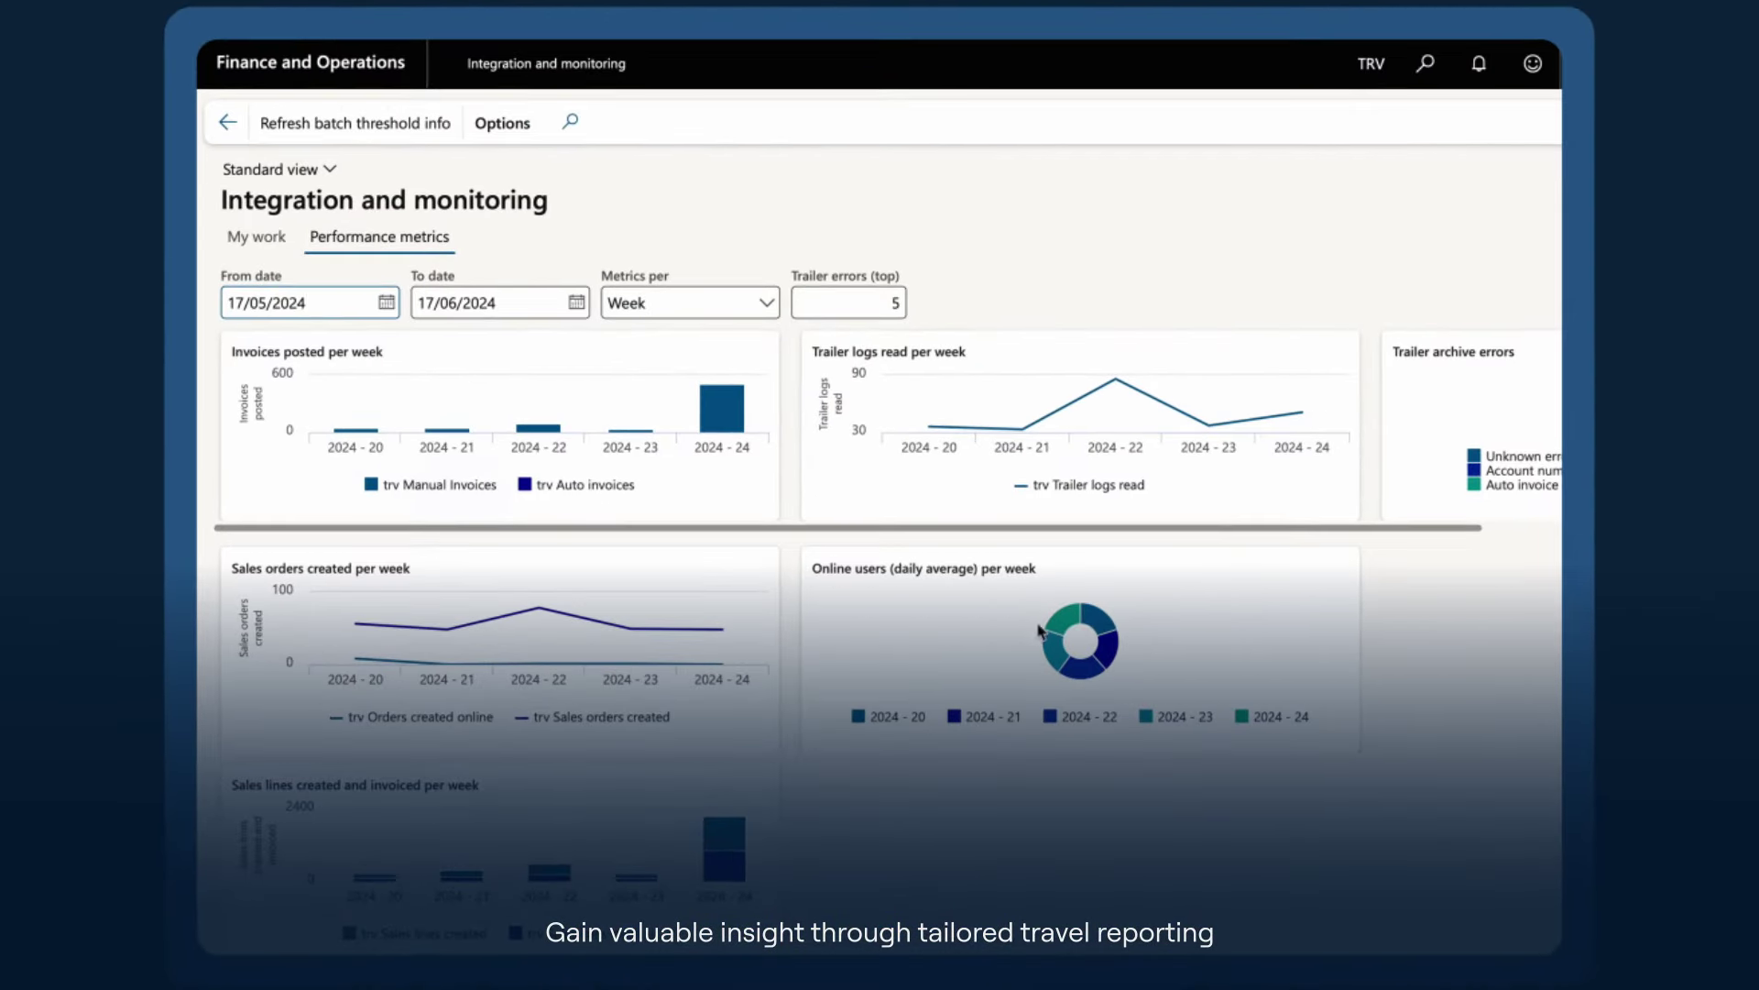
Set Metrics per to Month and open the From date calendar
mouse_move(1052, 659)
click(767, 305)
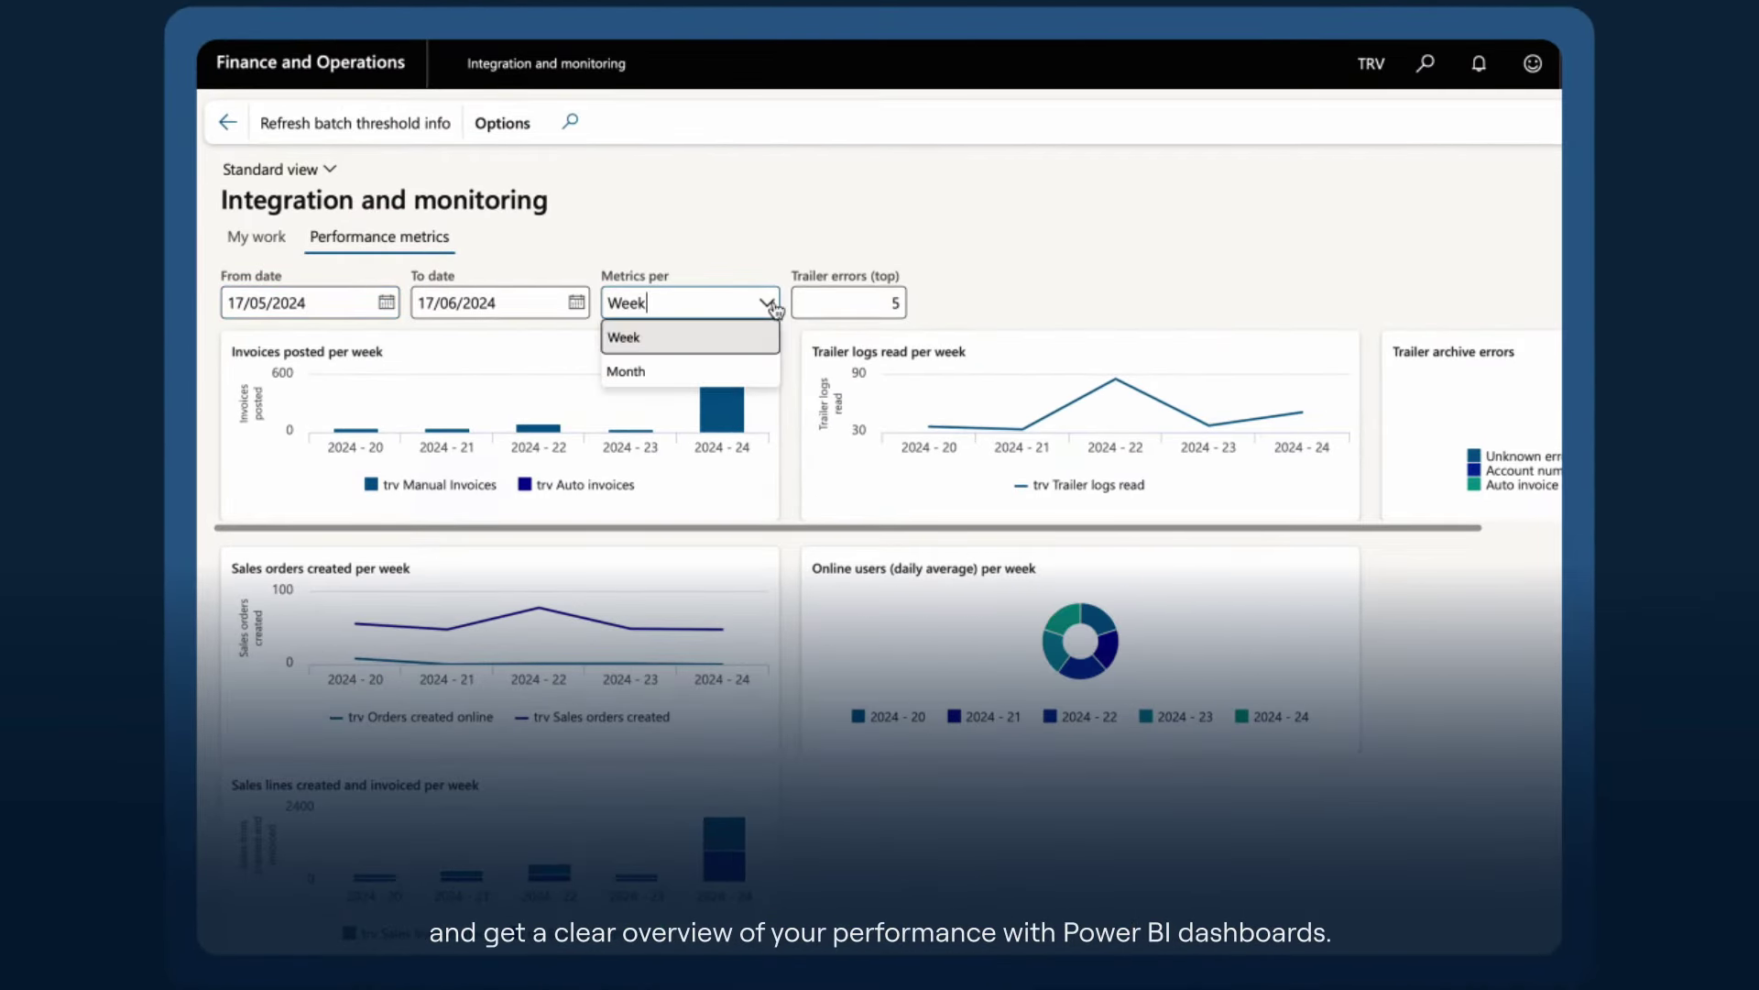
click(698, 372)
click(387, 302)
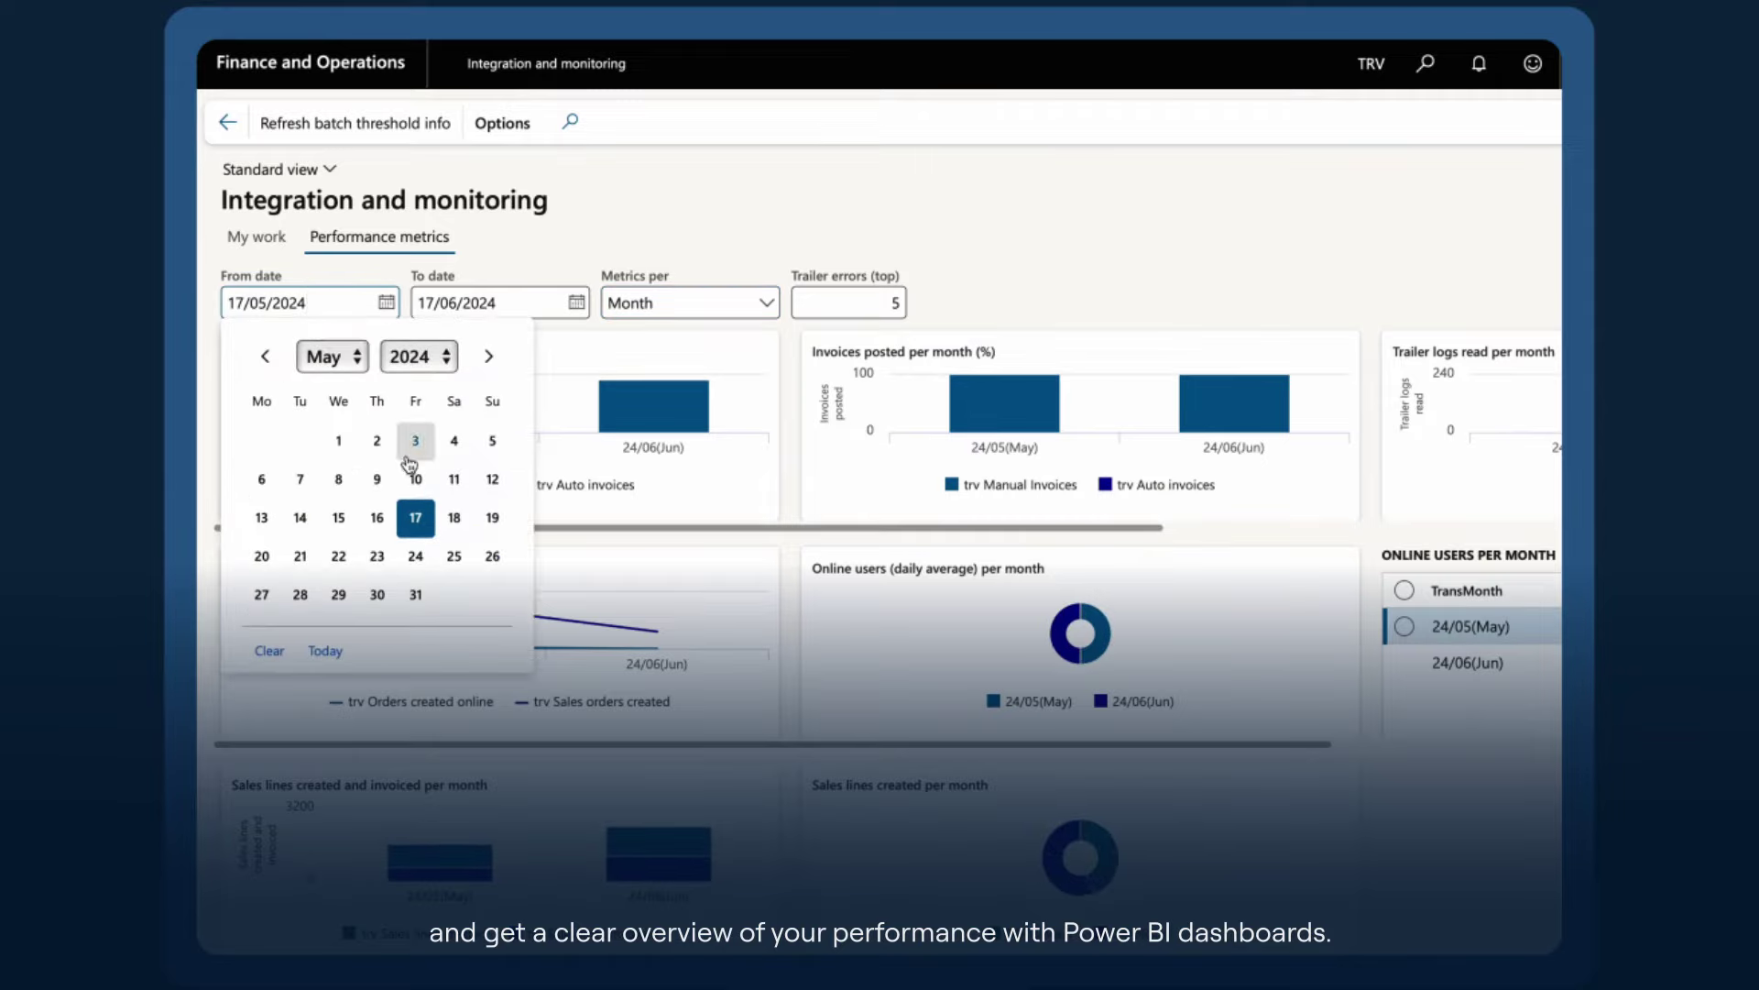